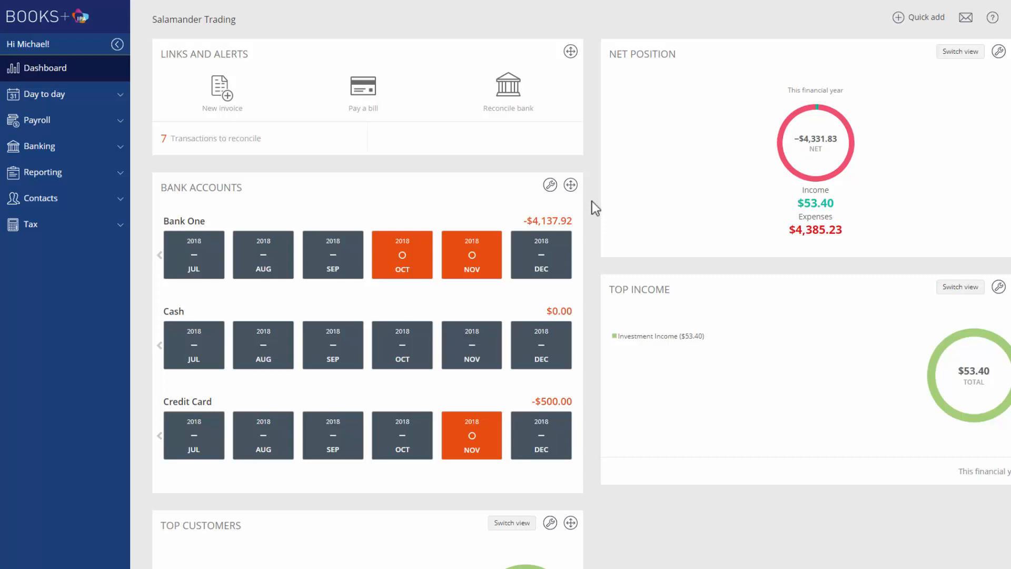
Step: Open the payroll employee list and the record of the last active employee listed
{"action": "left_click", "coordinate": [66, 124]}
{"action": "left_click", "coordinate": [58, 164]}
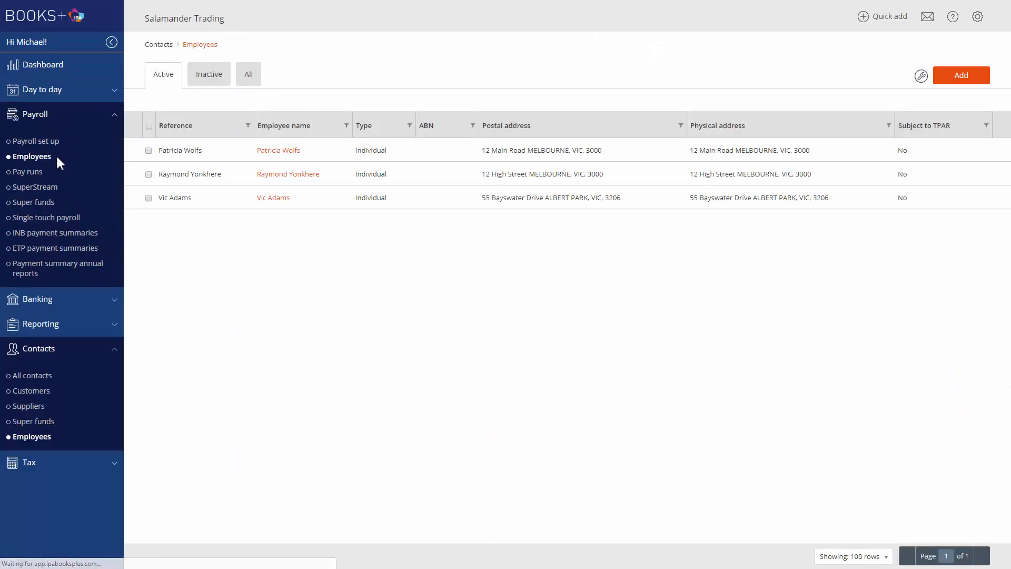
{"action": "left_click", "coordinate": [217, 206]}
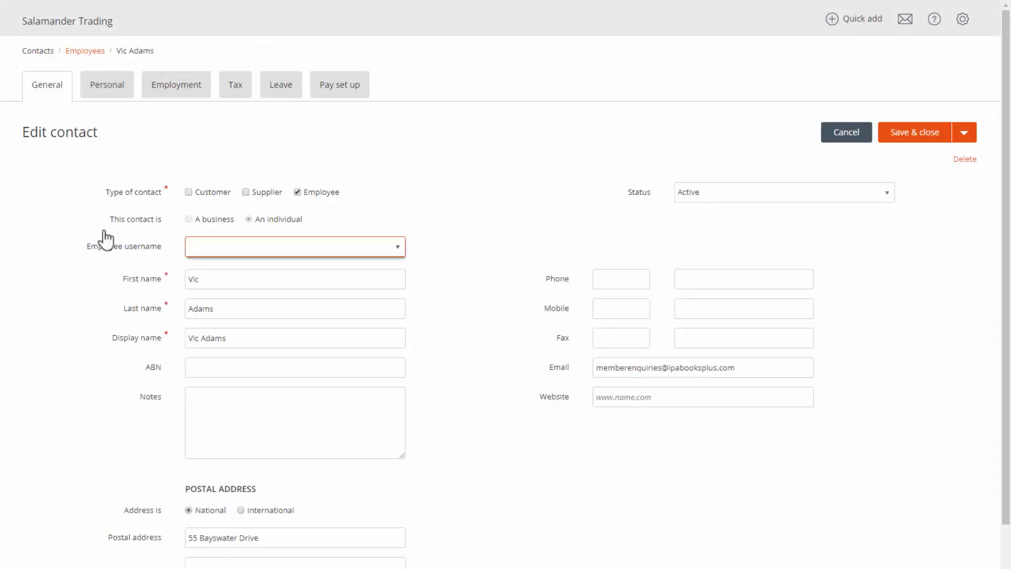
Step: Set the employee's tax scale to Scale 2: Tax free threshold claimed
{"action": "left_click", "coordinate": [234, 89]}
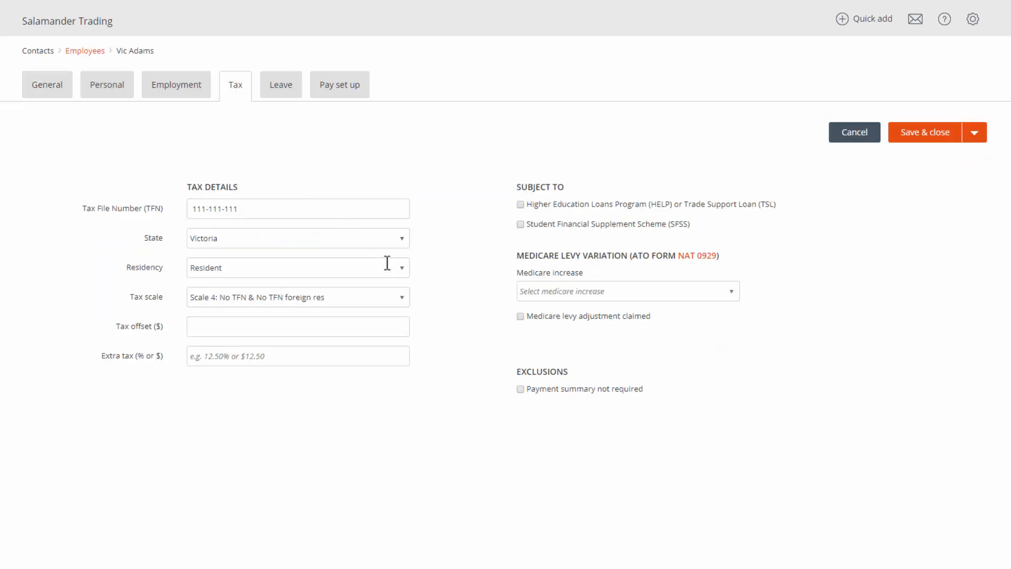
{"action": "left_click", "coordinate": [400, 300]}
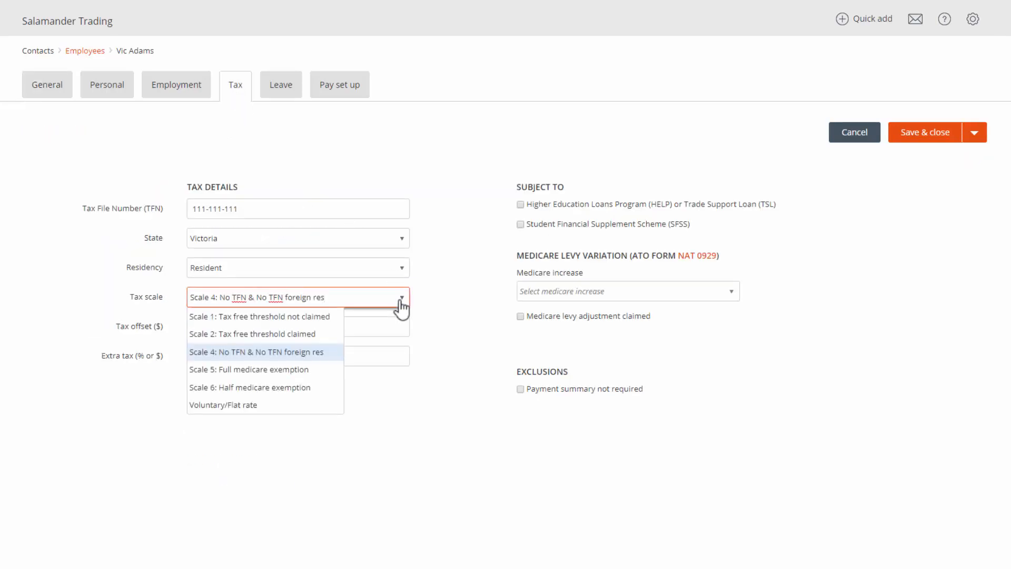
{"action": "left_click", "coordinate": [310, 332]}
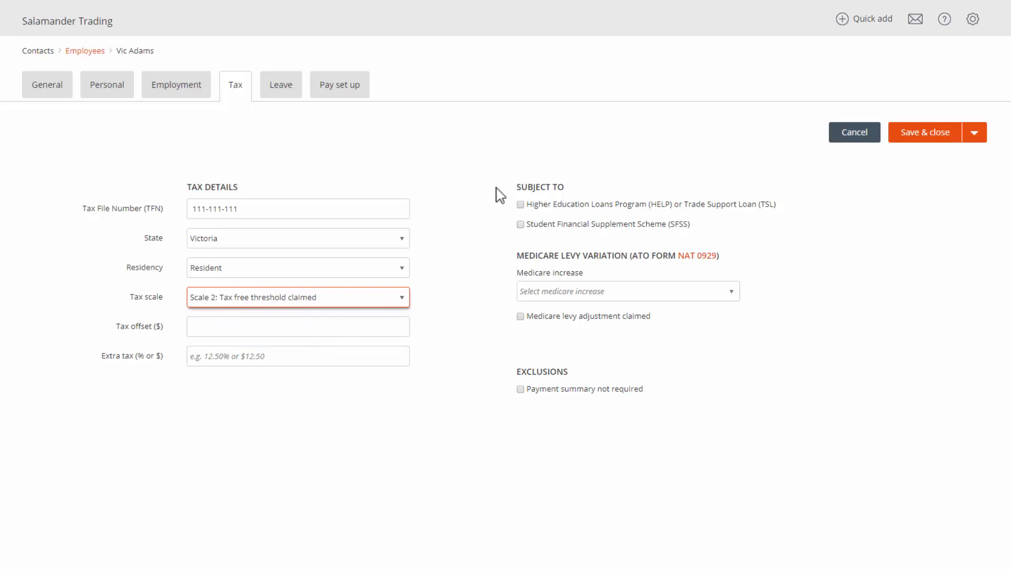
Step: Add Annual leave to the employee's leave entitlements, accruing per pay from 01/12/2018
{"action": "left_click", "coordinate": [280, 91]}
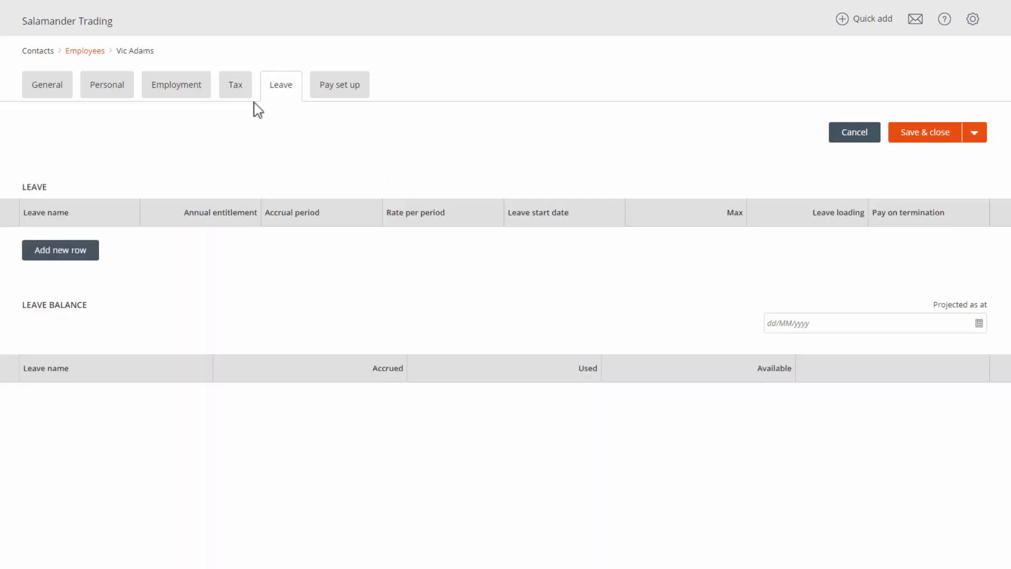
{"action": "left_click", "coordinate": [58, 254]}
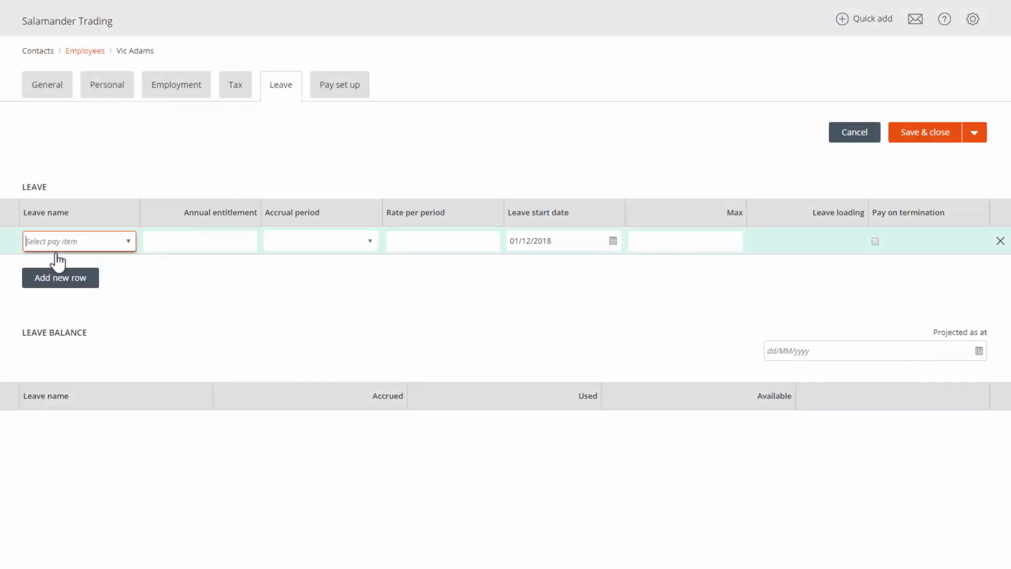
{"action": "left_click", "coordinate": [128, 243]}
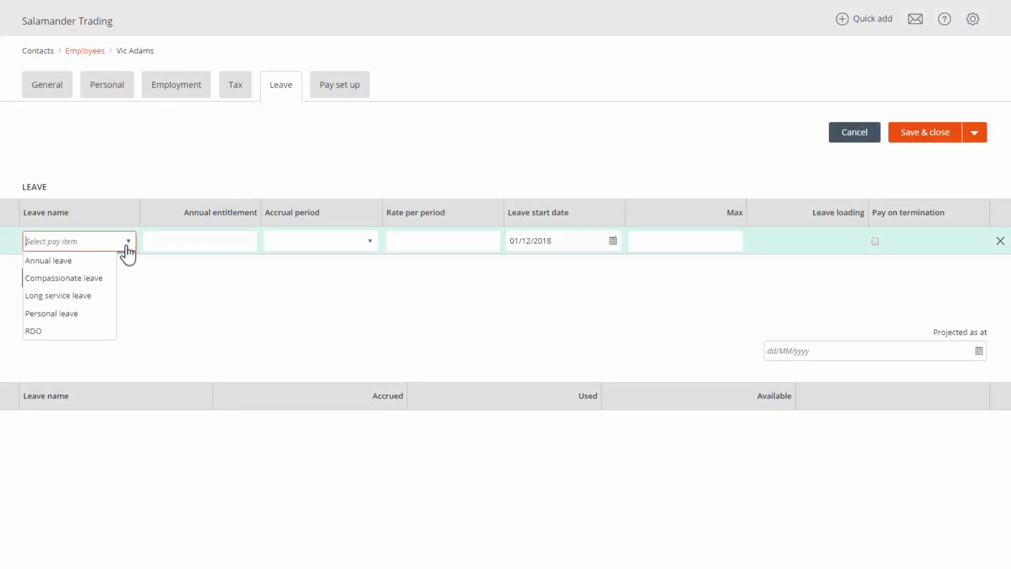
{"action": "left_click", "coordinate": [94, 260]}
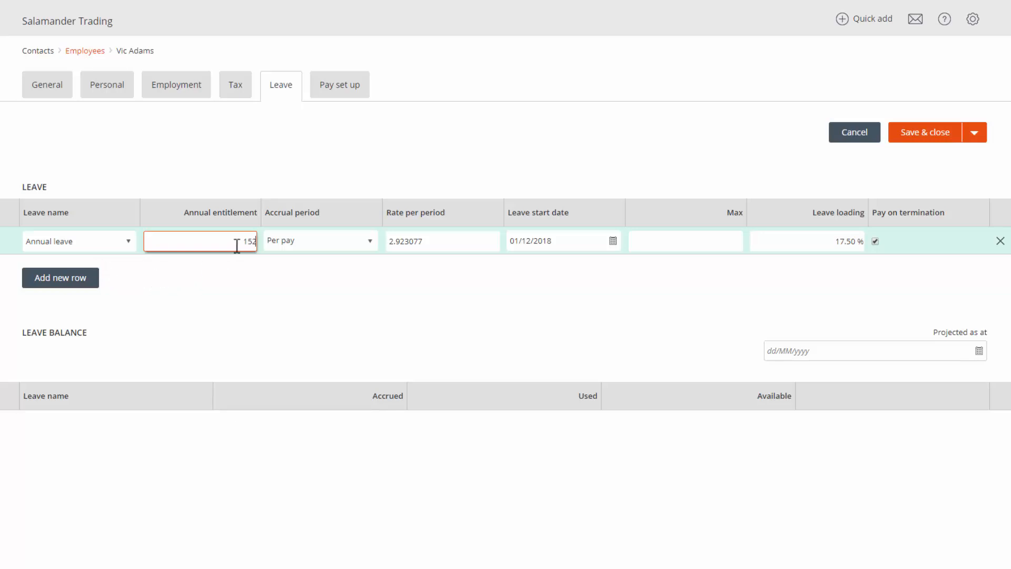
{"action": "left_click", "coordinate": [373, 243]}
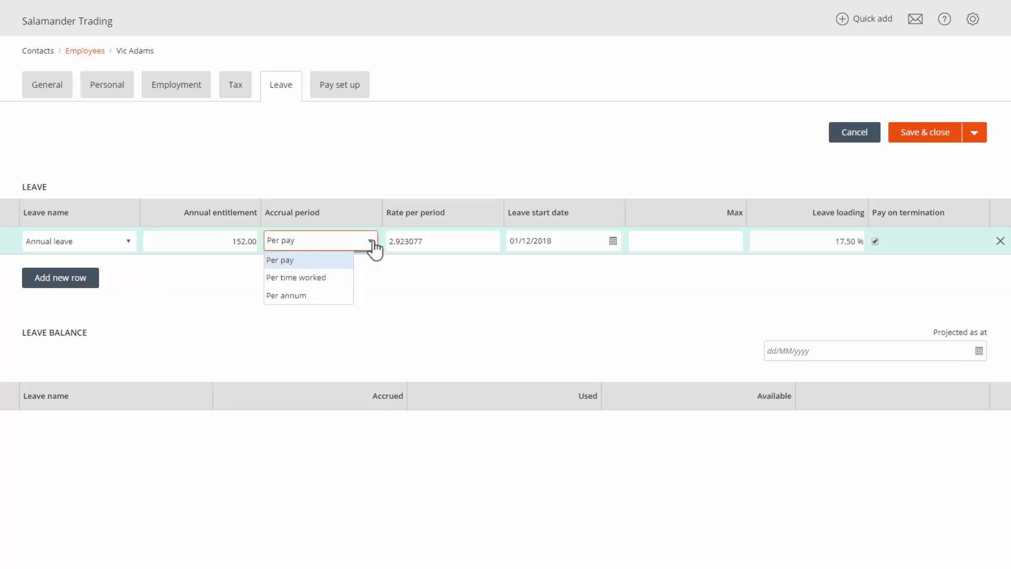
{"action": "left_click", "coordinate": [372, 247]}
{"action": "left_click", "coordinate": [474, 245]}
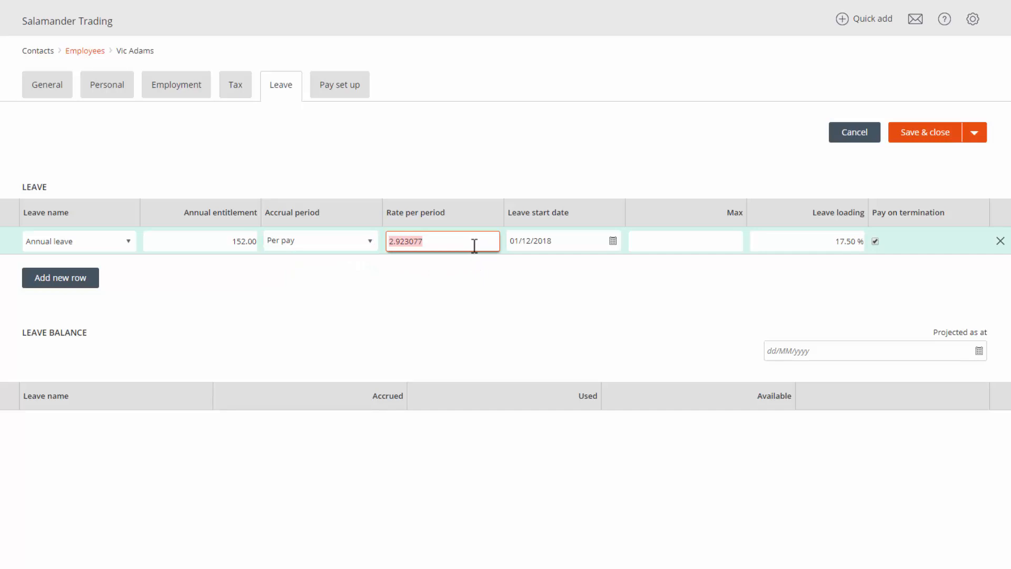
{"action": "left_click", "coordinate": [567, 240]}
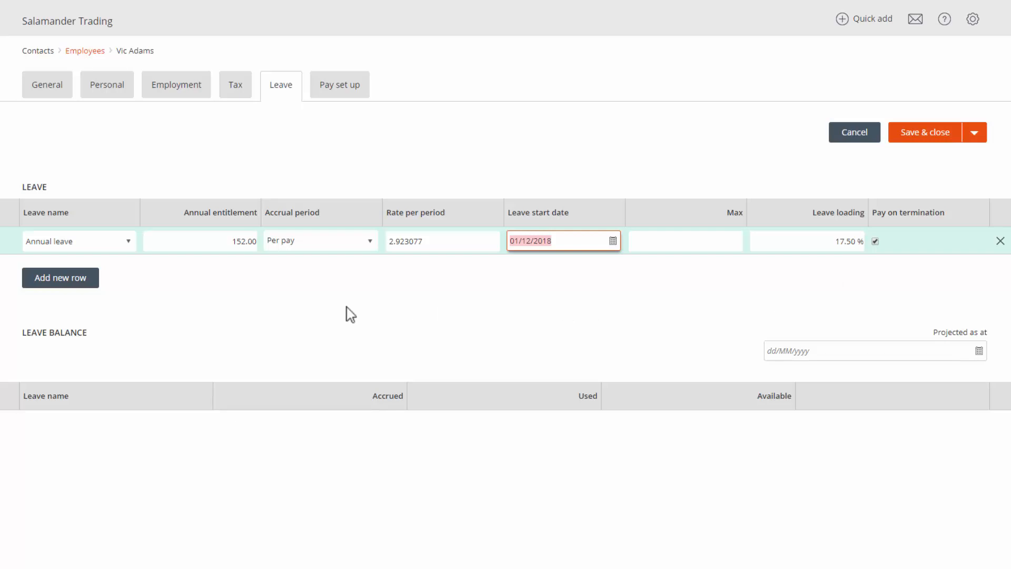
Step: Add Personal leave to the employee's leave entitlements, accruing per pay from 01/12/2018
{"action": "left_click", "coordinate": [79, 283]}
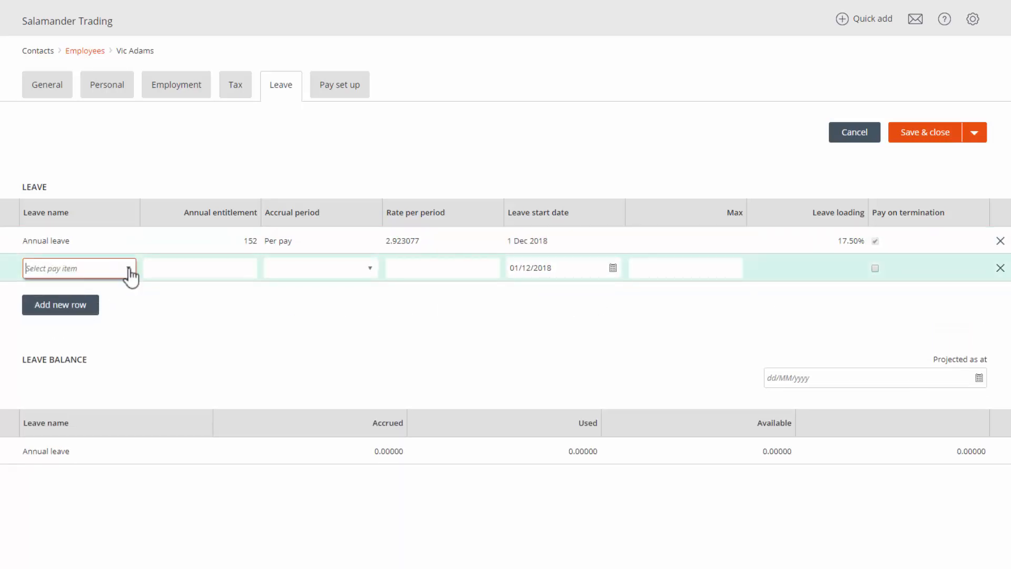
{"action": "left_click", "coordinate": [129, 269]}
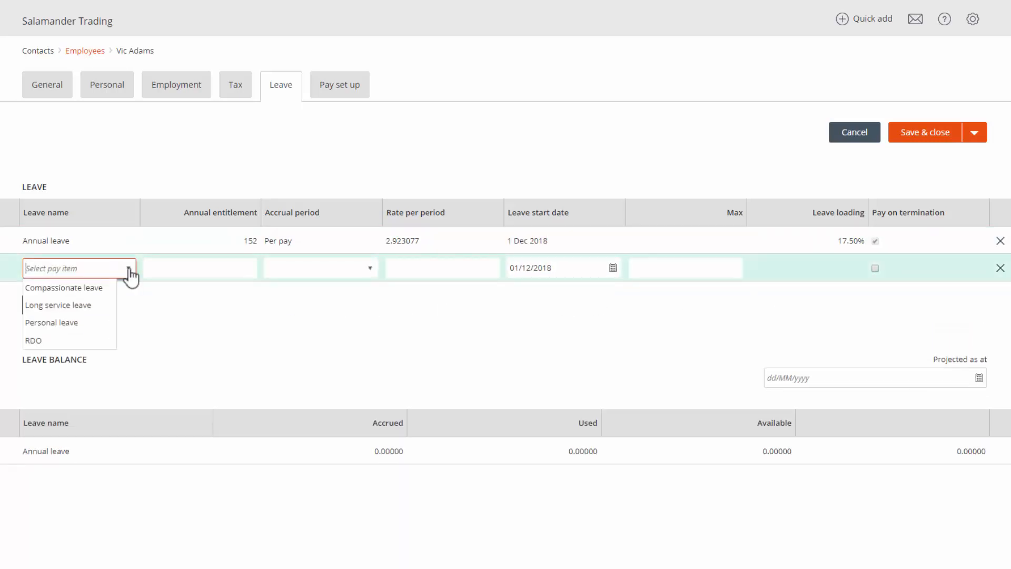
{"action": "left_click", "coordinate": [77, 323]}
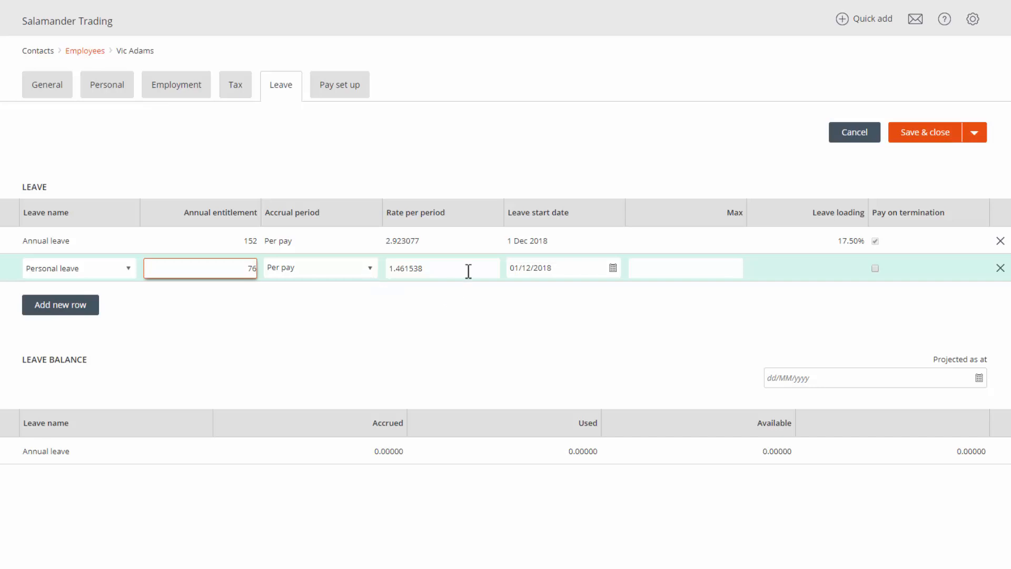
{"action": "left_click", "coordinate": [569, 271]}
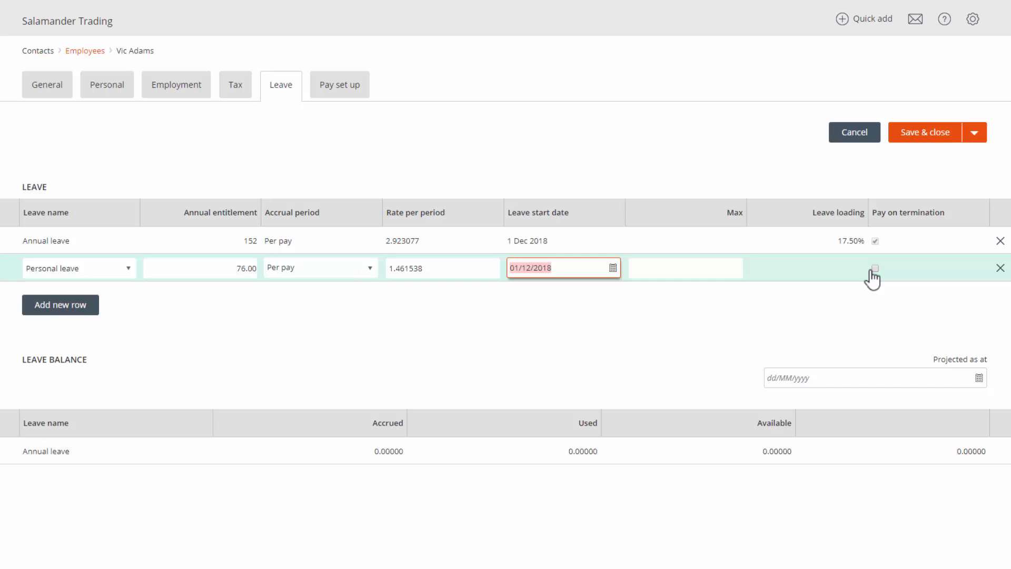
{"action": "left_click", "coordinate": [884, 289]}
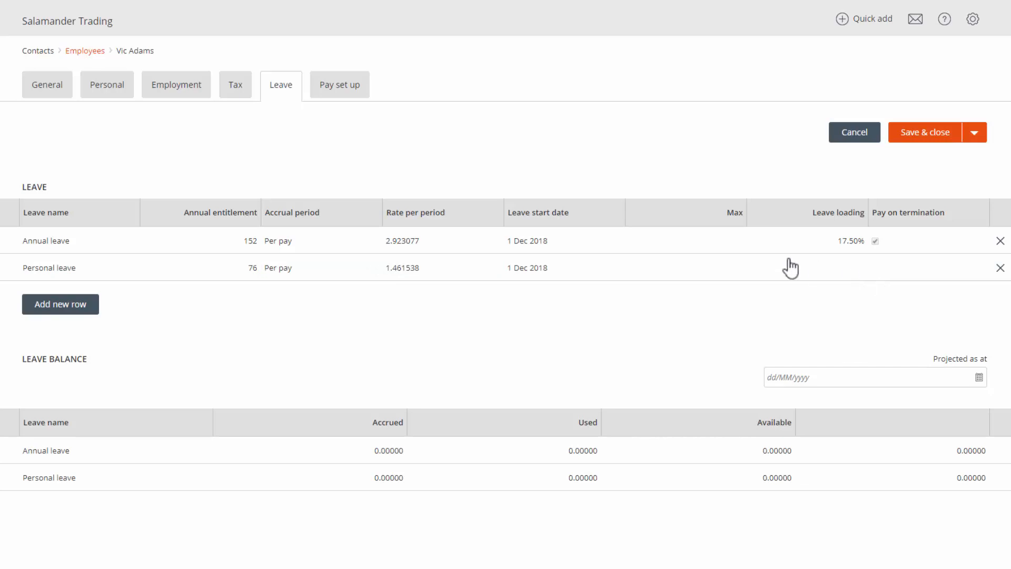
Step: Add a Salary pay item to the employee's earnings in the pay set up, with a rate of 52000
{"action": "left_click", "coordinate": [343, 97]}
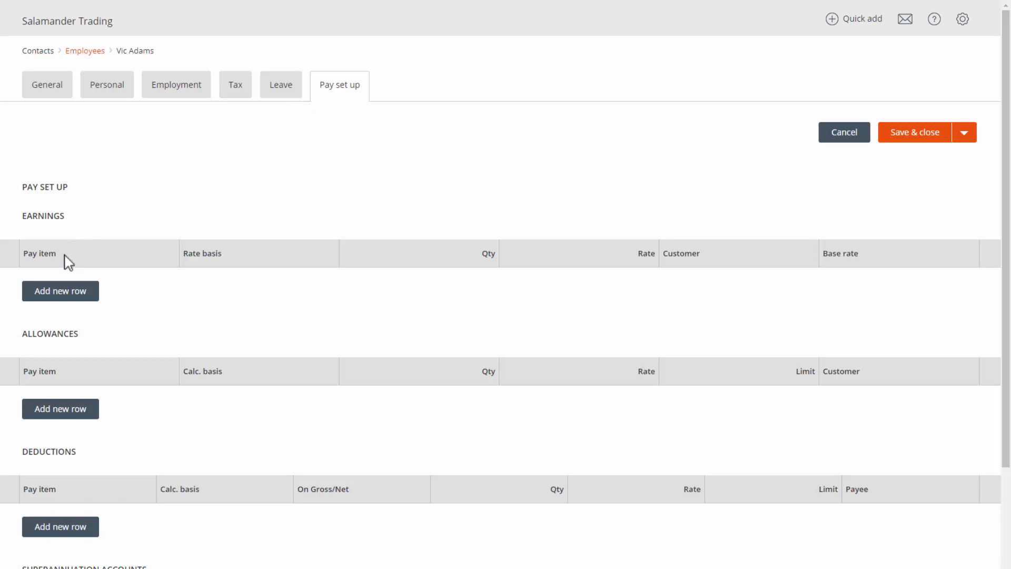
{"action": "left_click", "coordinate": [58, 295]}
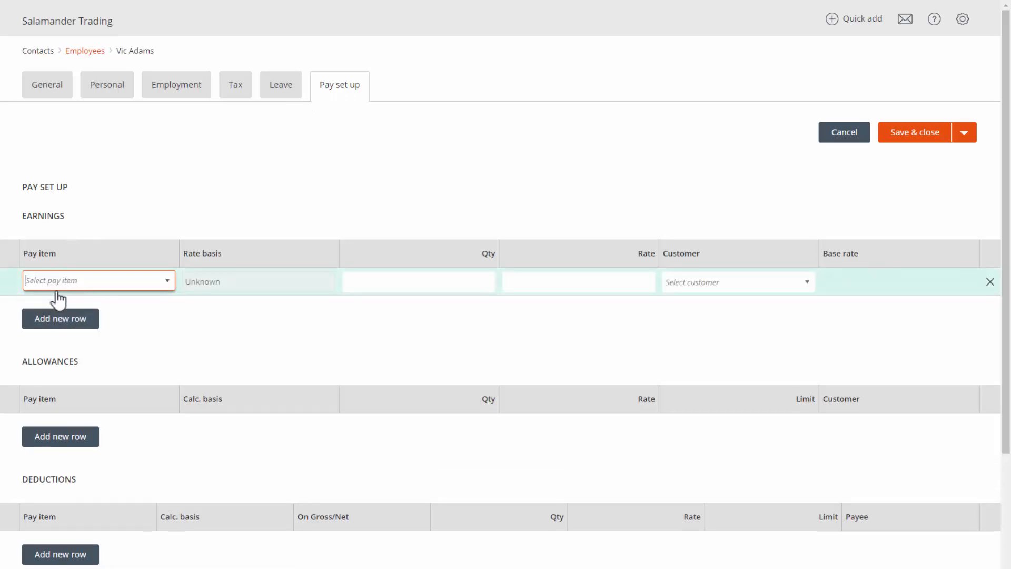
{"action": "left_click", "coordinate": [167, 282]}
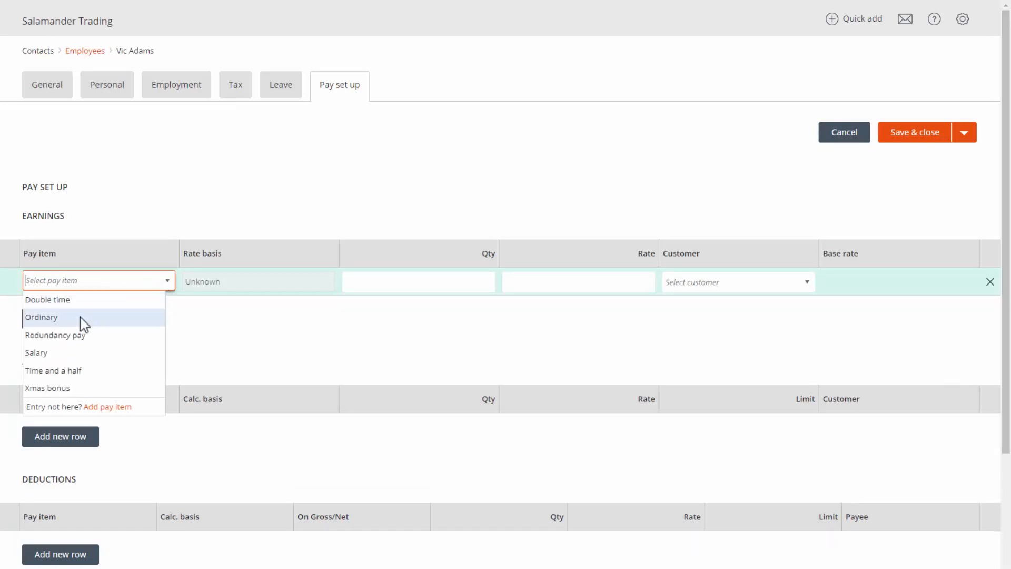
{"action": "left_click", "coordinate": [69, 353]}
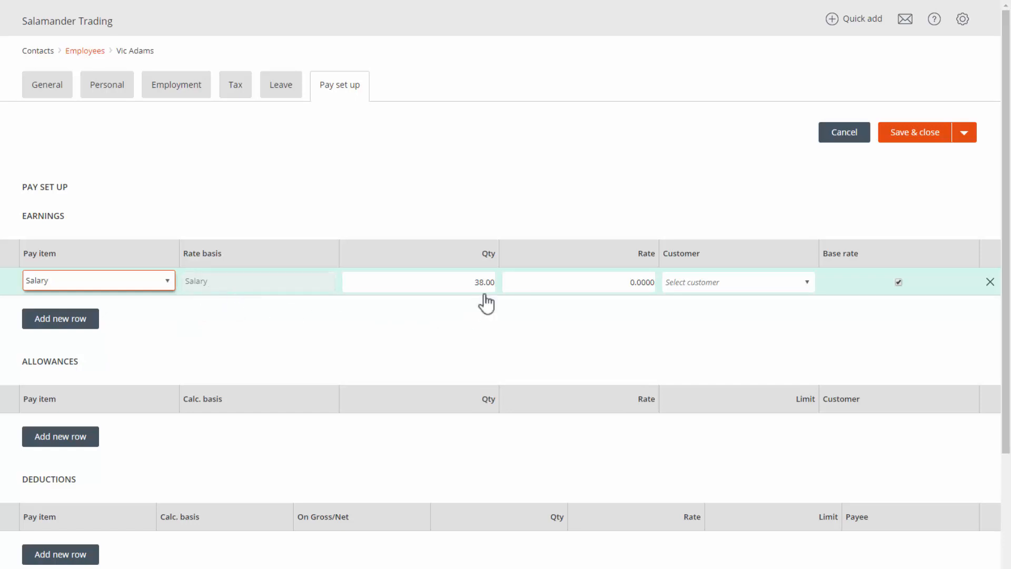
{"action": "left_click", "coordinate": [648, 281]}
{"action": "type", "text": "52000"}
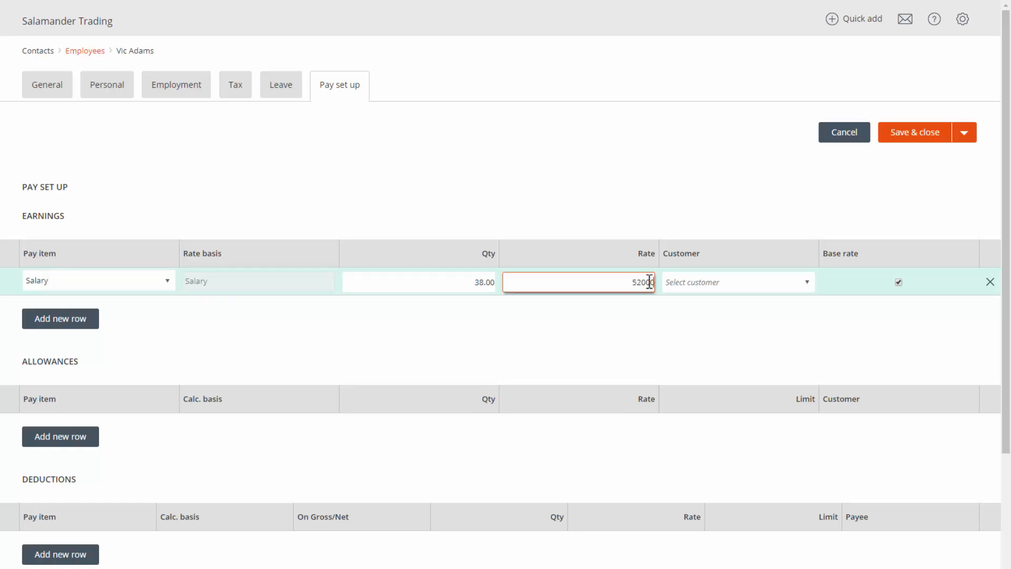
{"action": "left_click", "coordinate": [826, 293]}
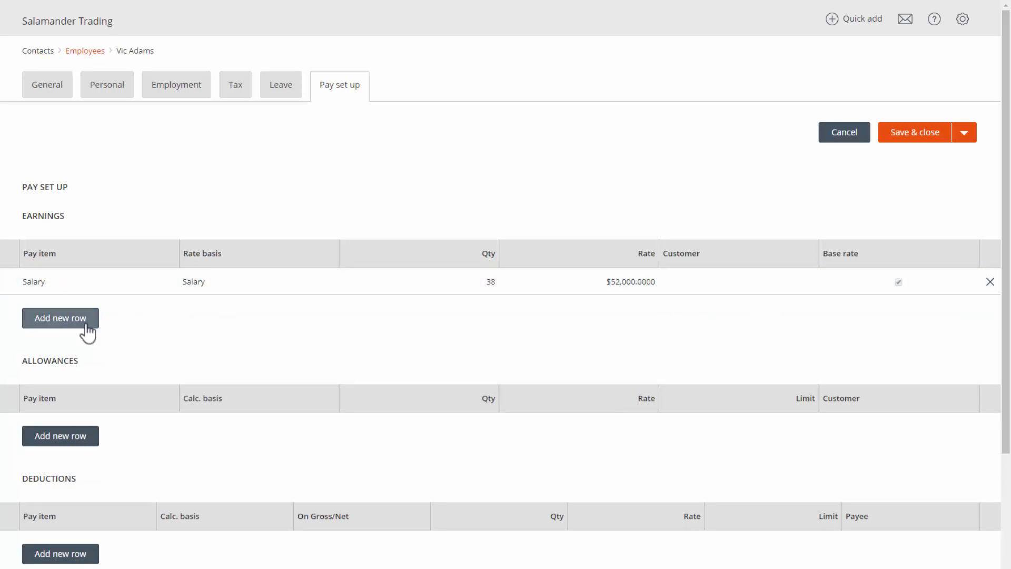
Step: Add a Time and a half pay item to the employee's earnings, with a quantity of 0
{"action": "left_click", "coordinate": [60, 318]}
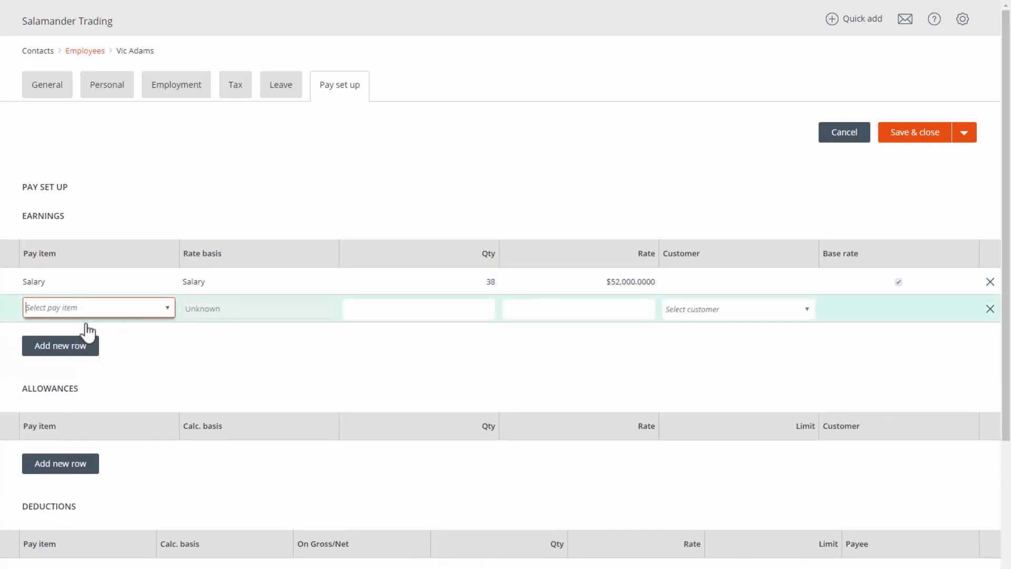
{"action": "left_click", "coordinate": [164, 312]}
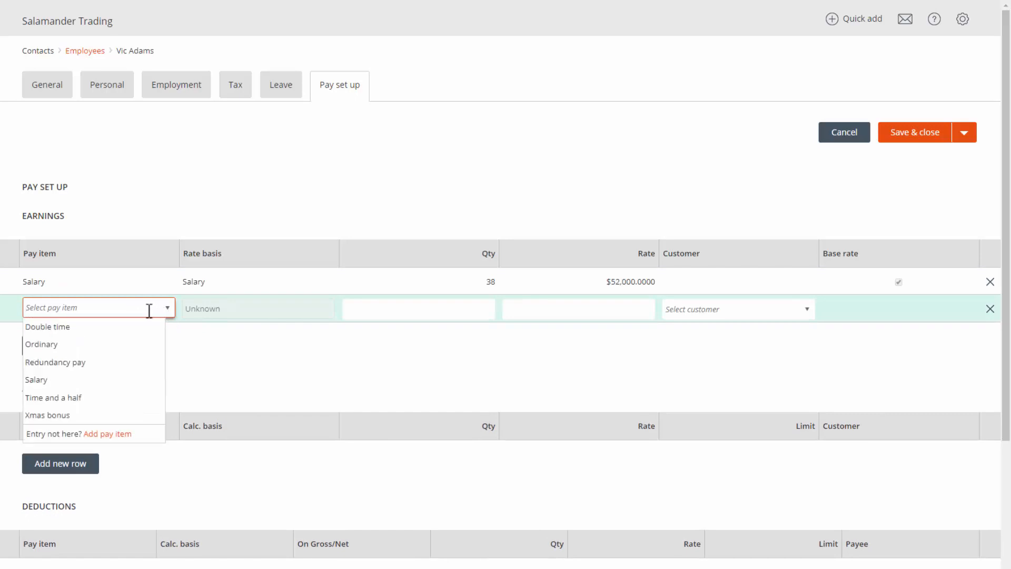
{"action": "left_click", "coordinate": [80, 398]}
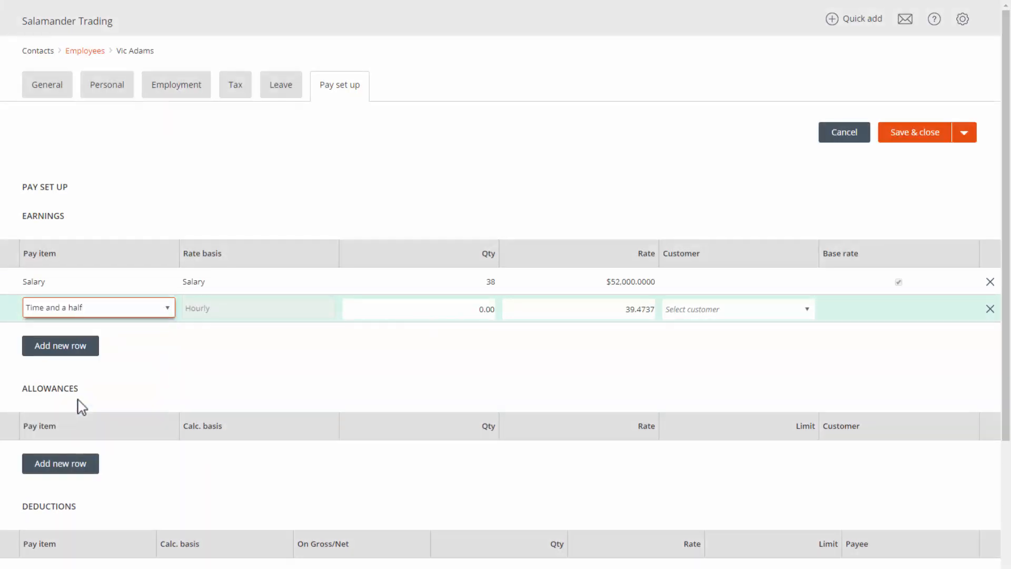
{"action": "left_click", "coordinate": [463, 308]}
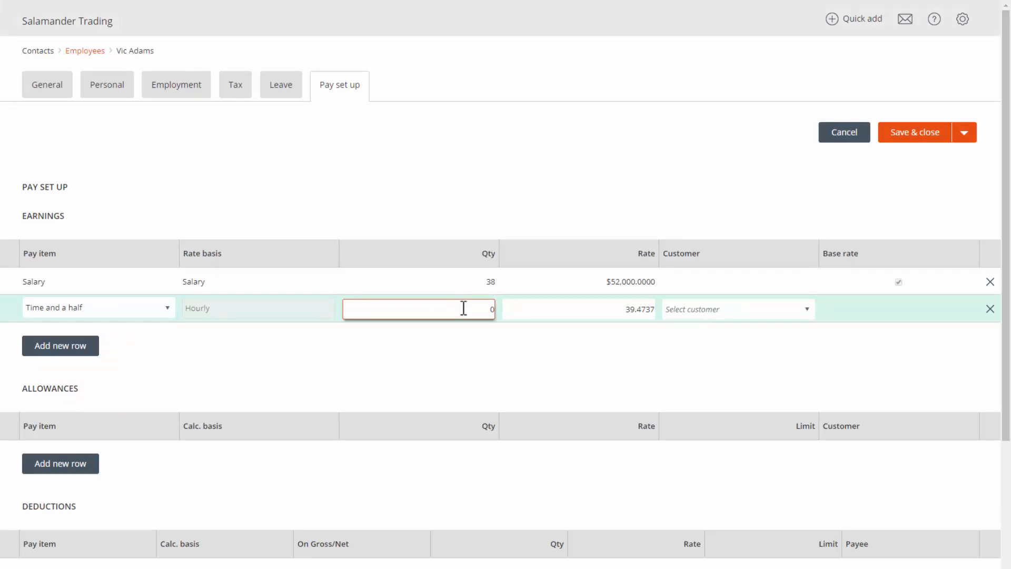
{"action": "left_click", "coordinate": [598, 309]}
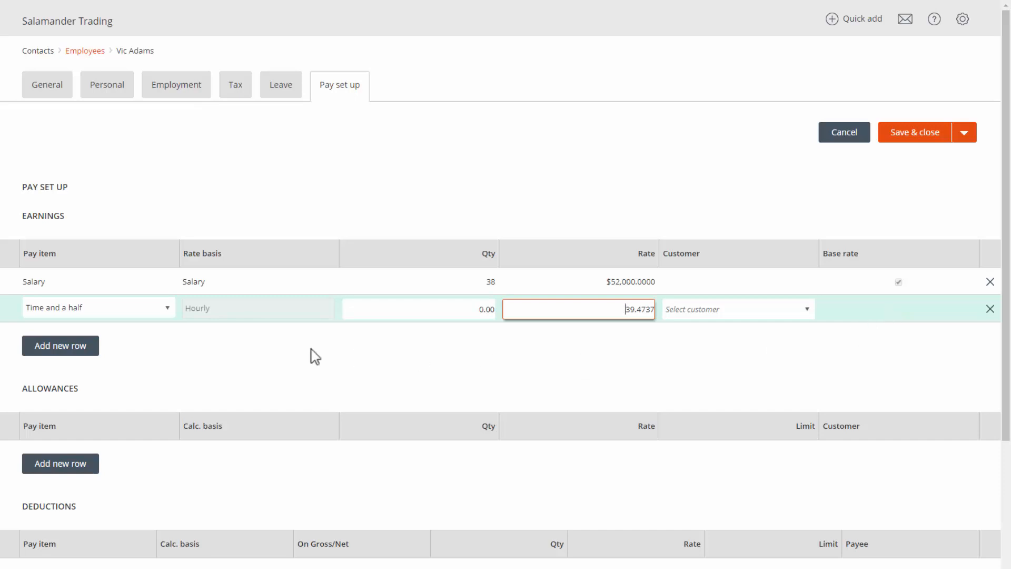
Step: Add the Travel allowance pay item to the employee's allowances
{"action": "left_click", "coordinate": [51, 467]}
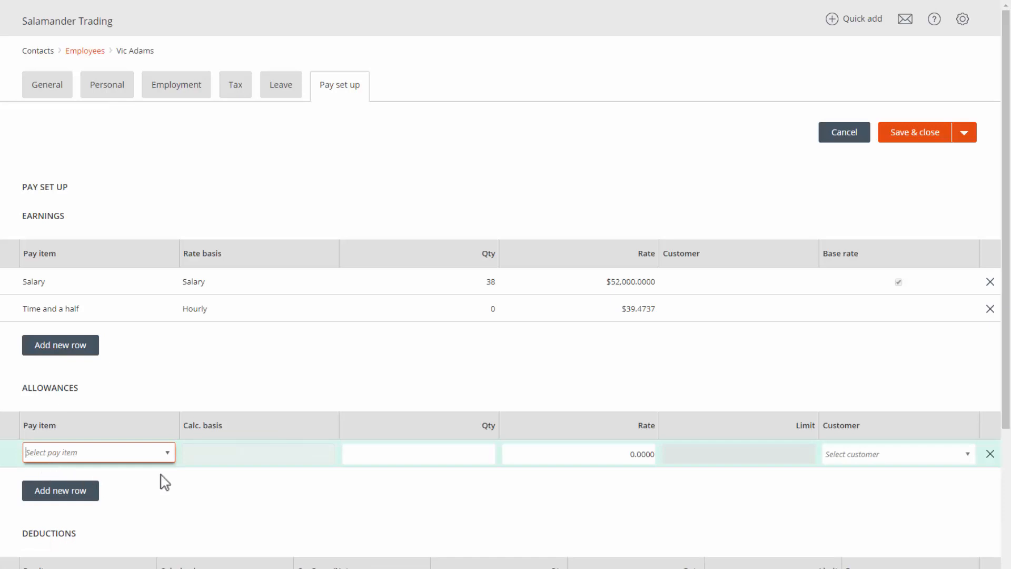
{"action": "left_click", "coordinate": [167, 456]}
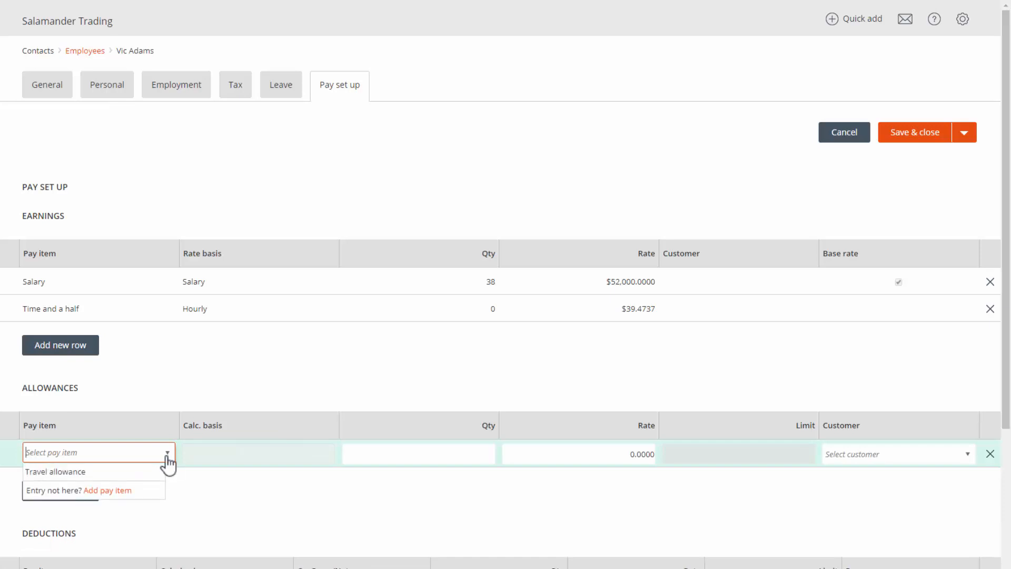
{"action": "left_click", "coordinate": [74, 474]}
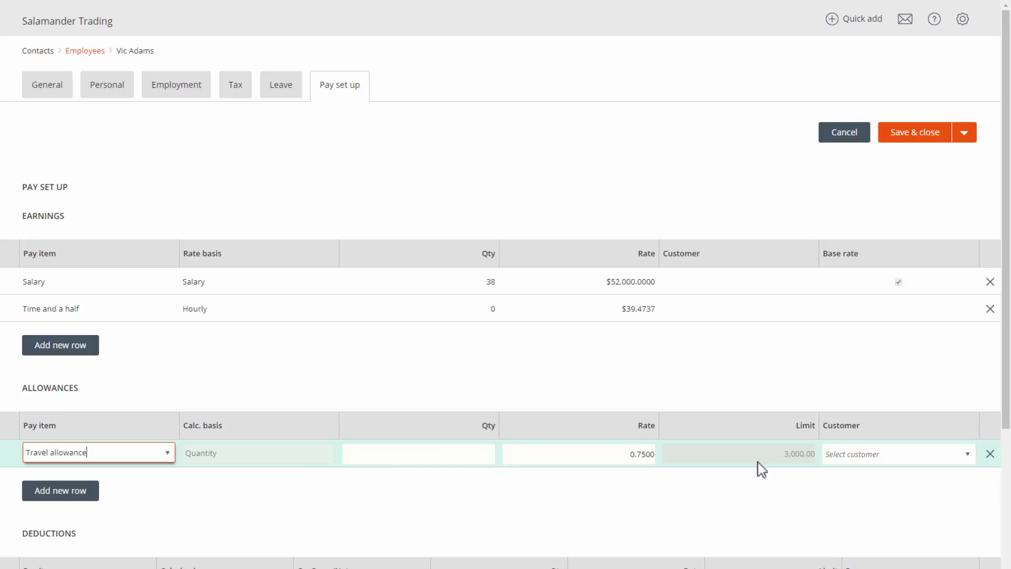
{"action": "left_click", "coordinate": [856, 481]}
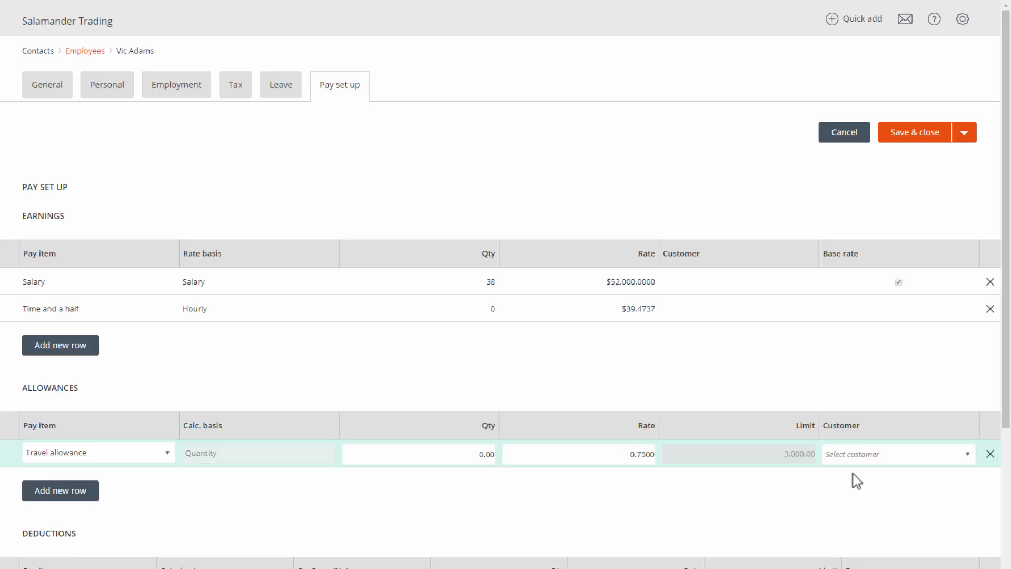
Step: Add the Social club pay item to the employee's deductions
{"action": "left_click", "coordinate": [1005, 496]}
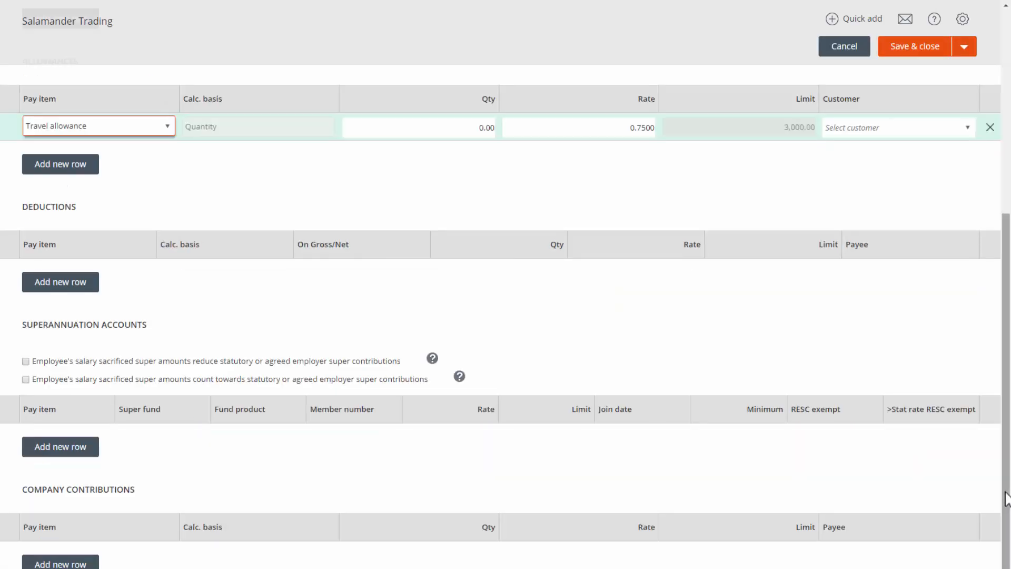
{"action": "left_click", "coordinate": [75, 290]}
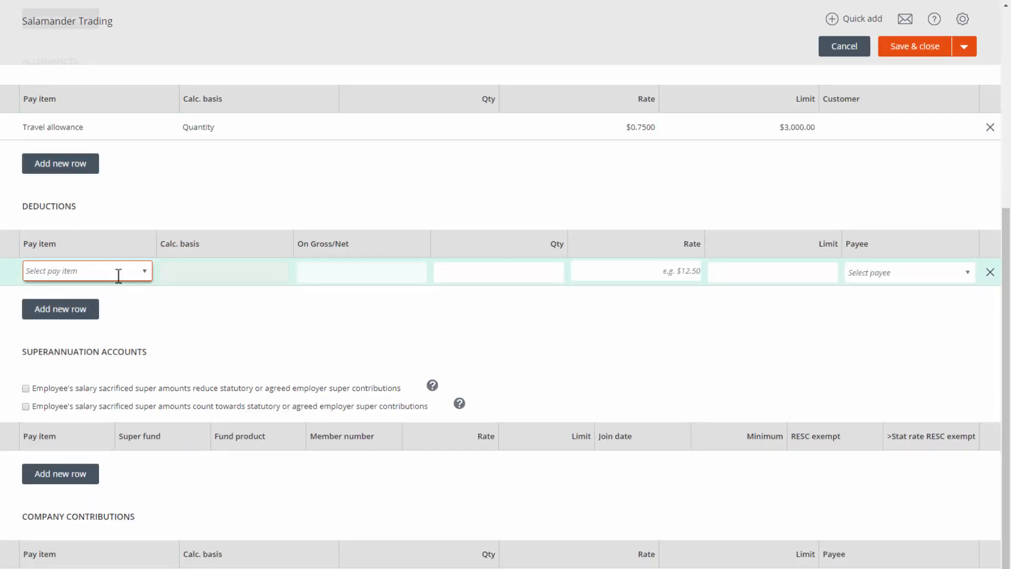
{"action": "left_click", "coordinate": [145, 279]}
{"action": "left_click", "coordinate": [83, 309]}
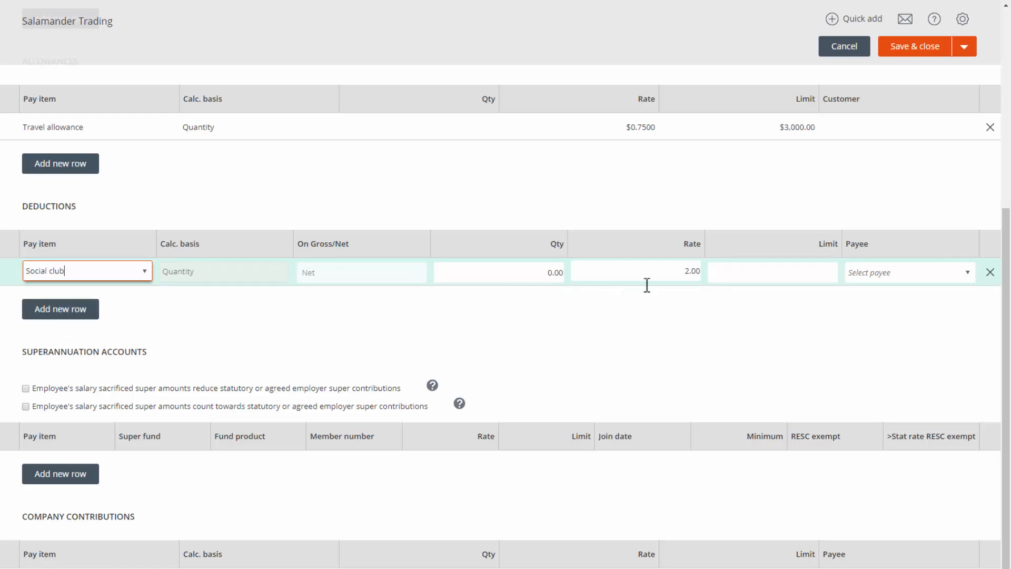
Step: Add a Super guarantee pay item to the employee's superannuation accounts and enter the fund member number
{"action": "left_click", "coordinate": [46, 475]}
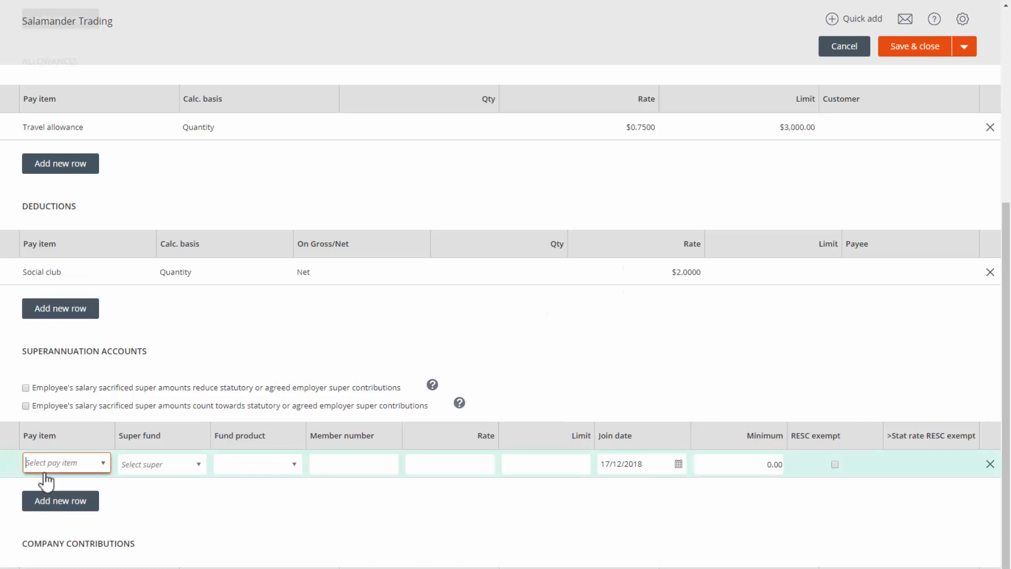
{"action": "left_click", "coordinate": [103, 463]}
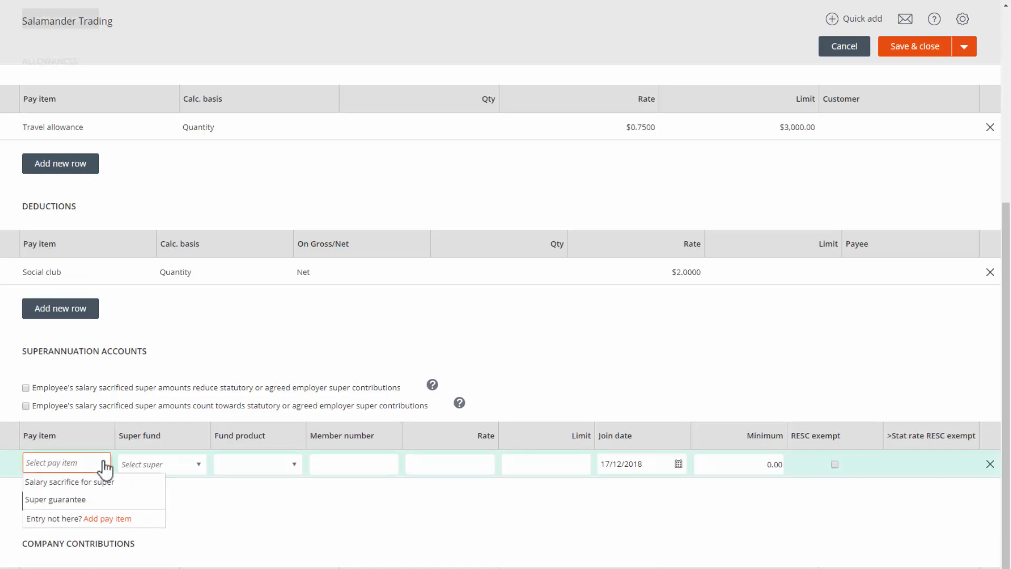
{"action": "left_click", "coordinate": [78, 500]}
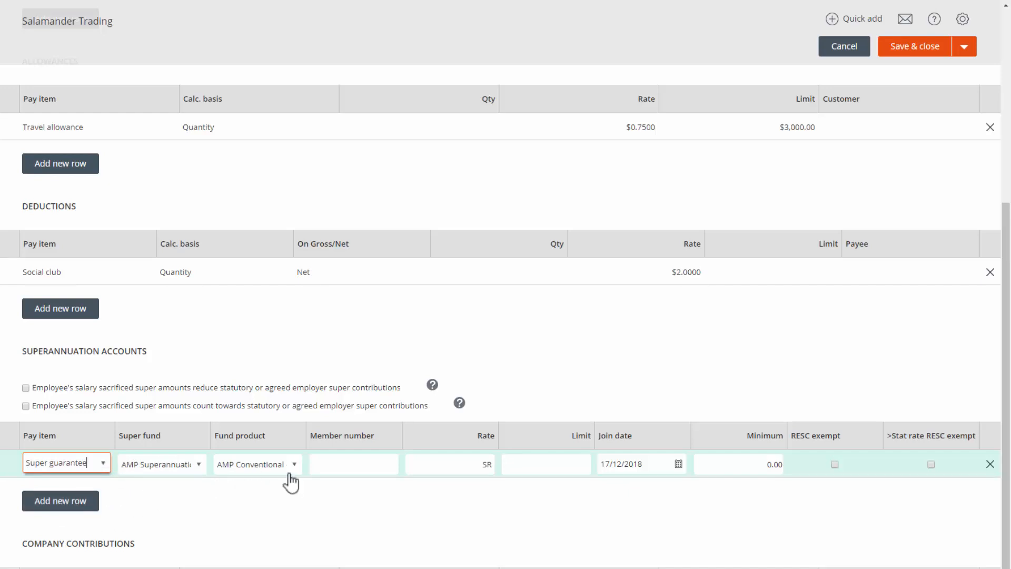
{"action": "left_click", "coordinate": [322, 458]}
{"action": "type", "text": "654123"}
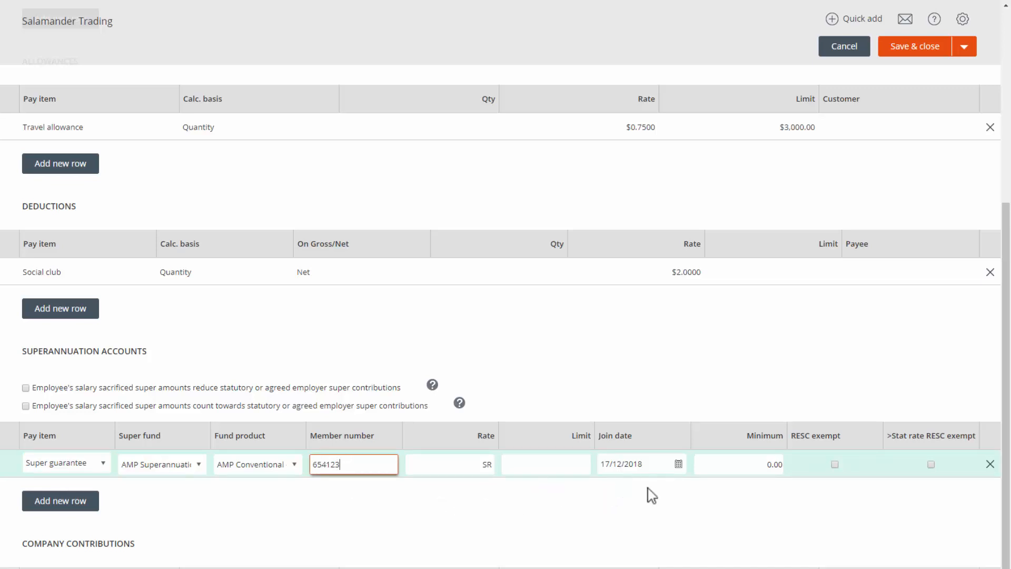
Step: Add a Salary sacrifice for super pay item to the superannuation accounts and enter the fund member number
{"action": "left_click", "coordinate": [79, 503]}
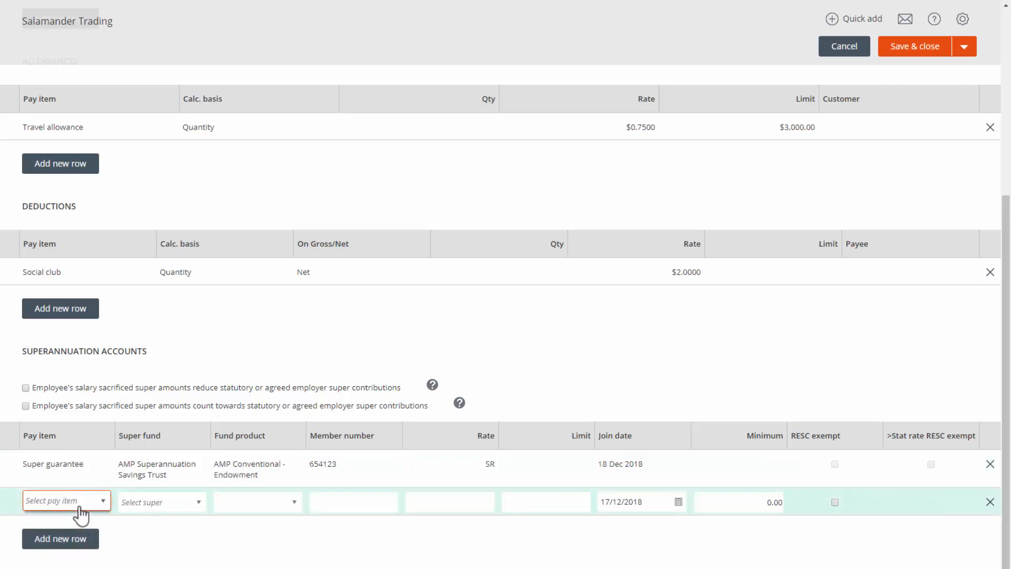
{"action": "left_click", "coordinate": [106, 507]}
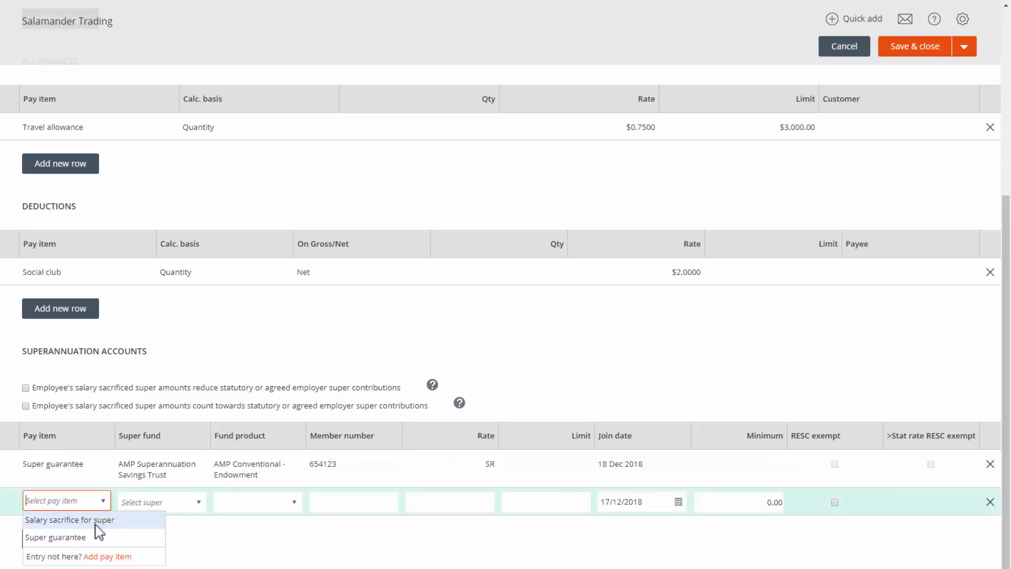
{"action": "left_click", "coordinate": [98, 520]}
{"action": "left_click", "coordinate": [334, 501]}
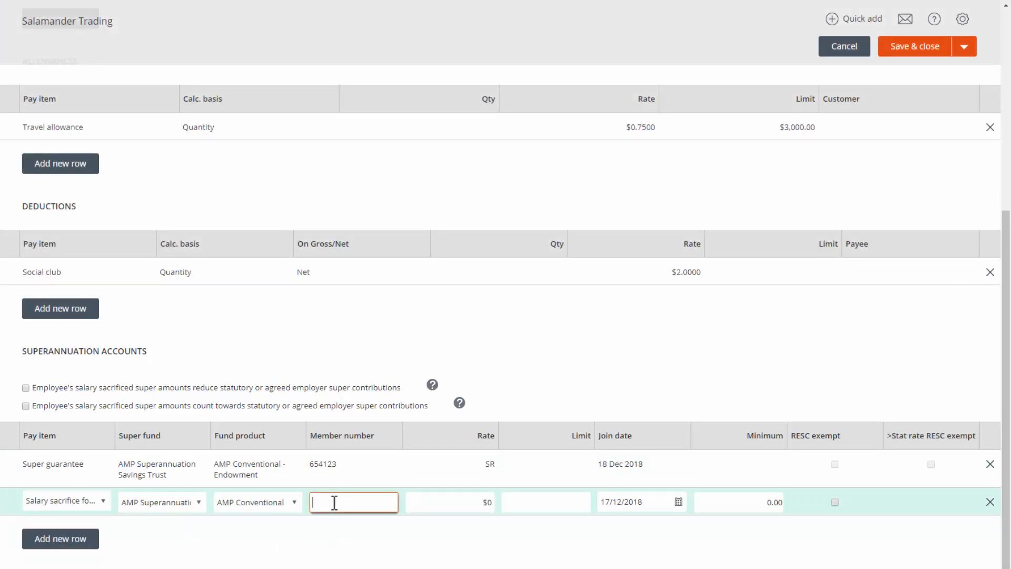
{"action": "type", "text": "654123"}
{"action": "left_click", "coordinate": [494, 563]}
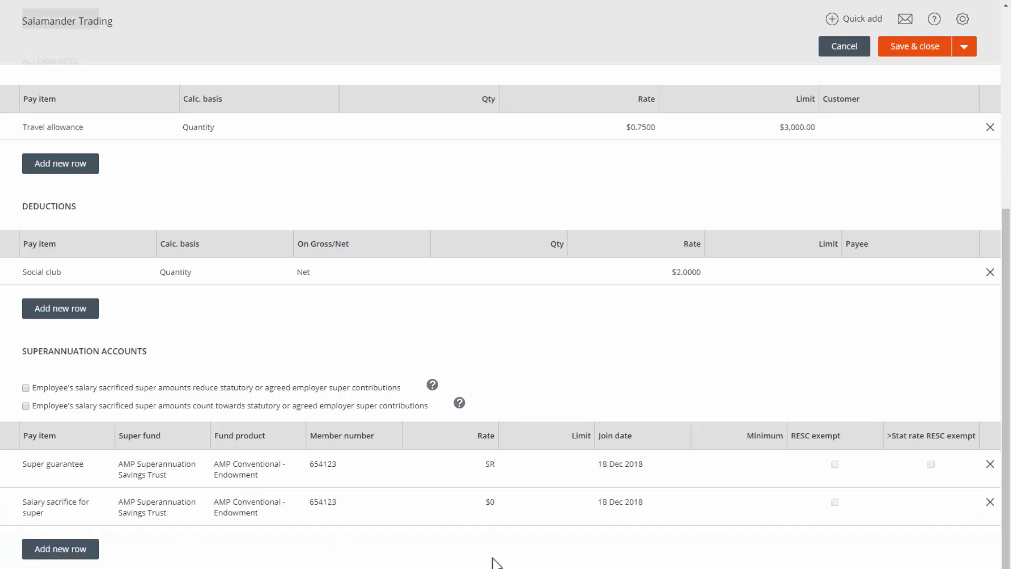
Step: Review the Super guarantee row without changing it, and save and close the employee's record
{"action": "left_click", "coordinate": [747, 467]}
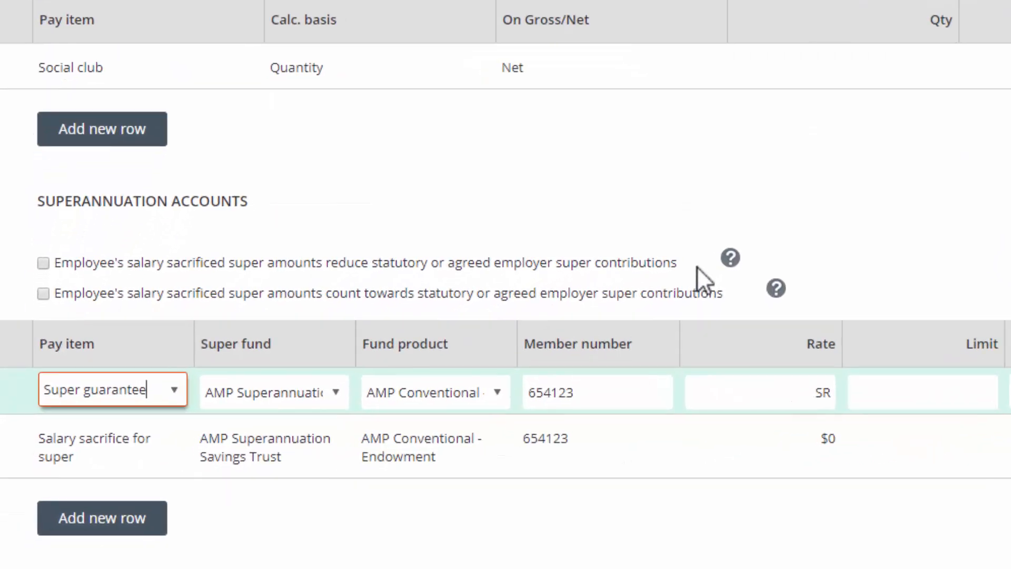
{"action": "left_click", "coordinate": [696, 267]}
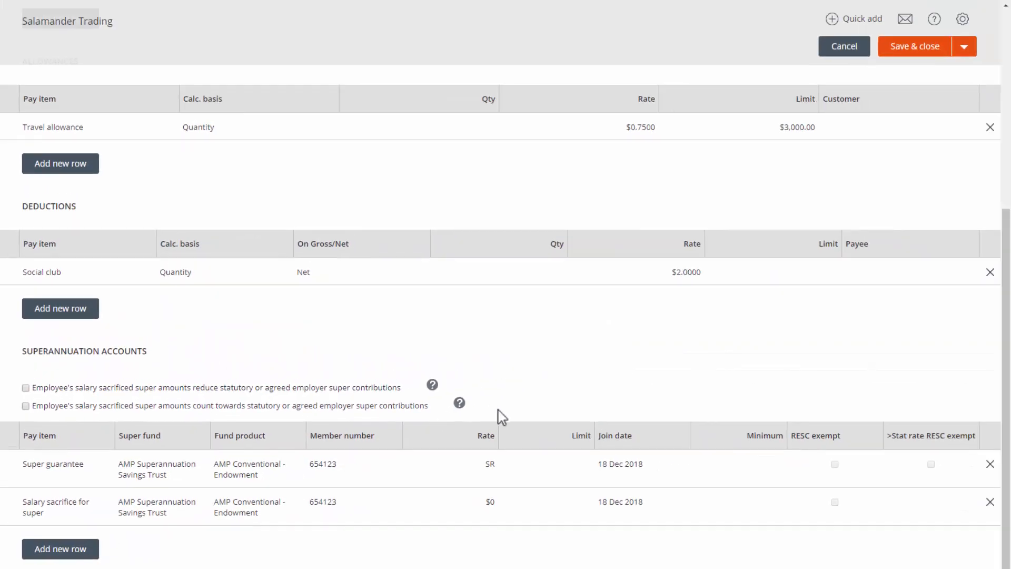
{"action": "scroll", "coordinate": [189, 524], "scroll_direction": "down", "scroll_amount": 2}
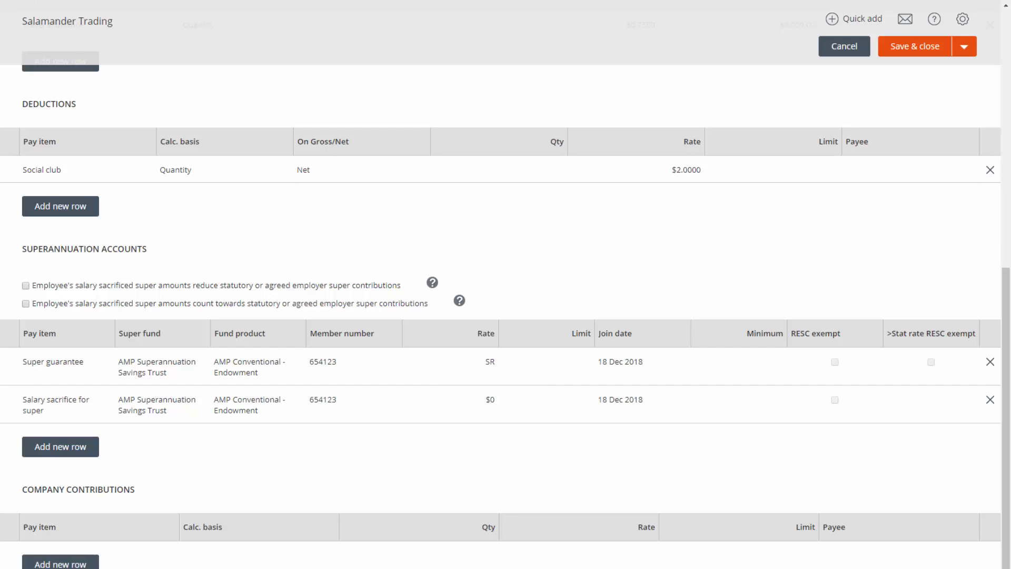
{"action": "scroll", "coordinate": [941, 476], "scroll_direction": "up", "scroll_amount": 9}
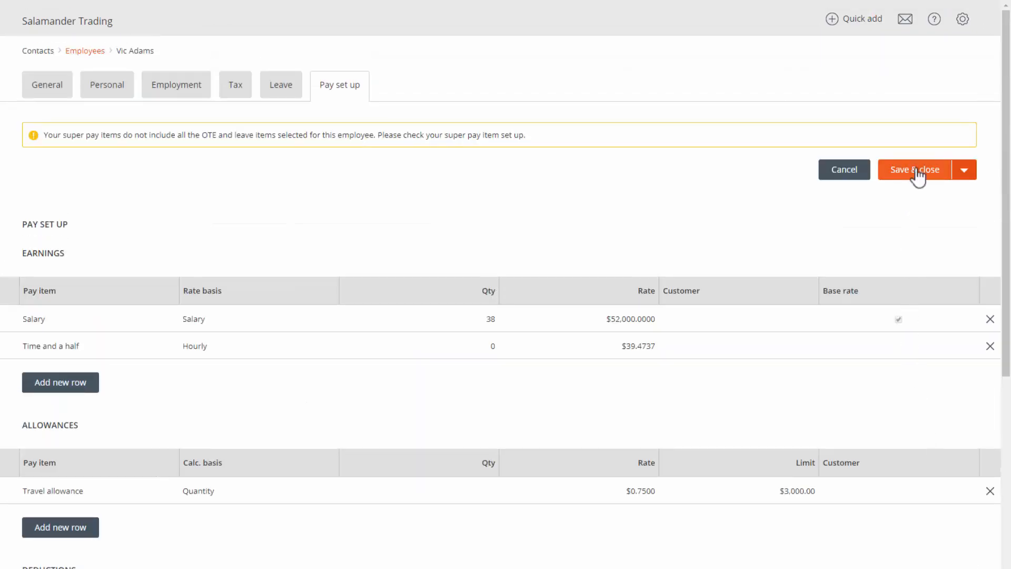
{"action": "left_click", "coordinate": [916, 175]}
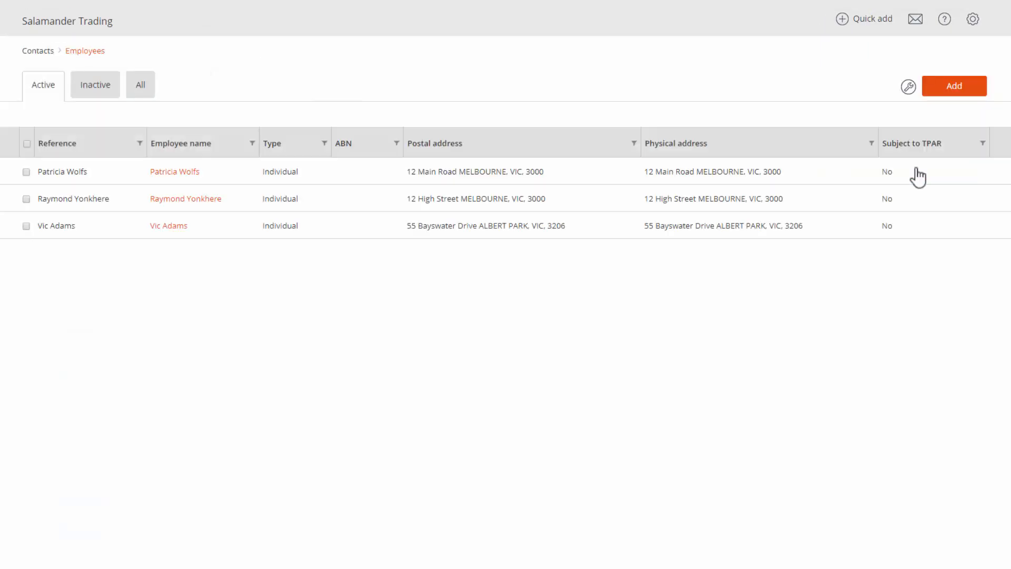